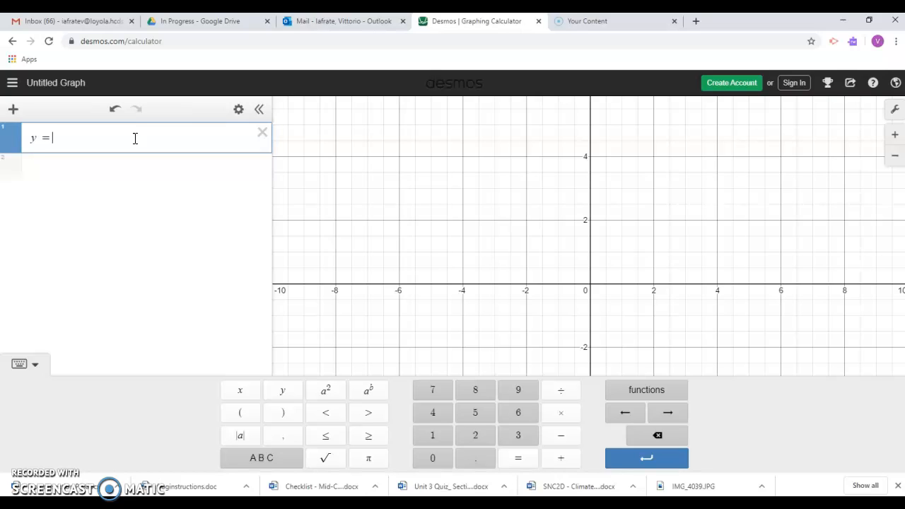
# Step: Complete the first equation as y = x² to graph the base parabola
pyautogui.write('x')
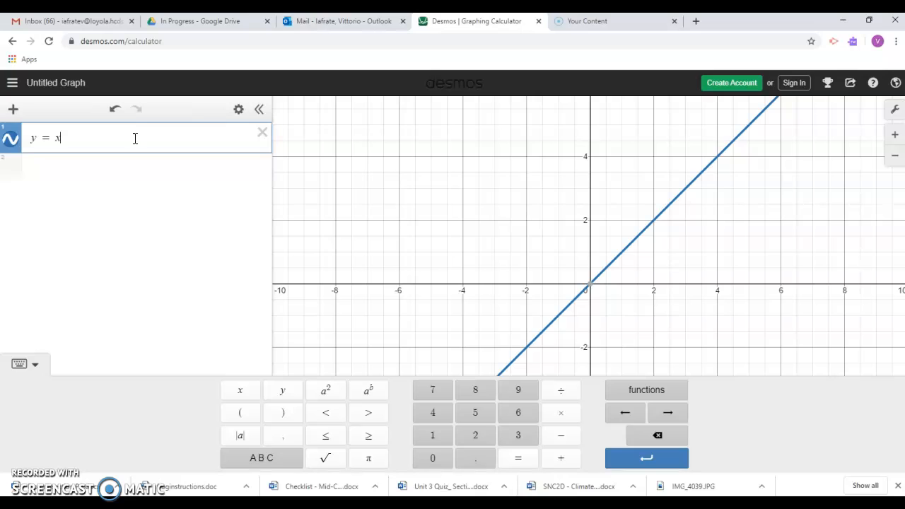
pyautogui.click(325, 392)
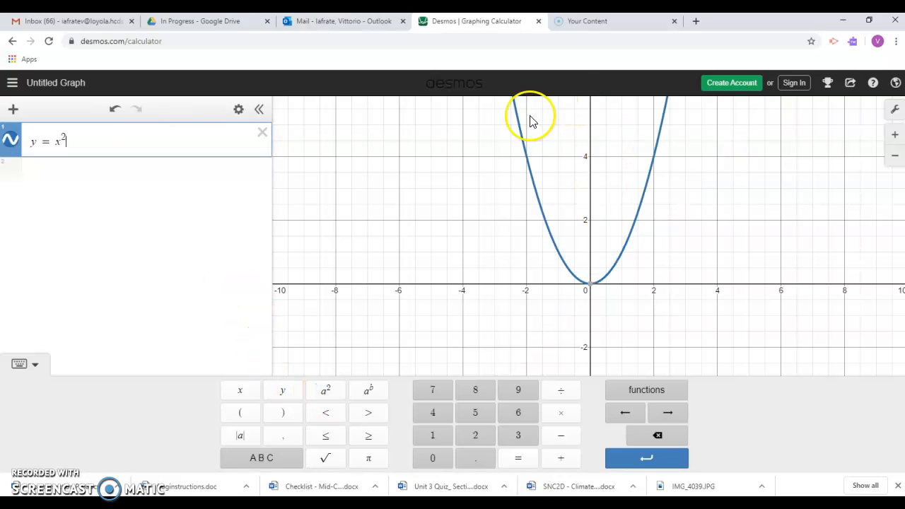
pyautogui.moveTo(593, 292)
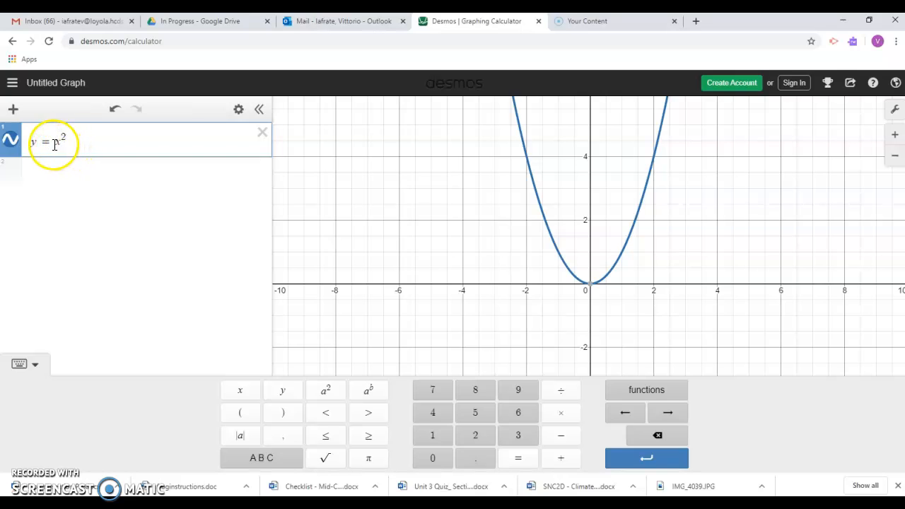
# Step: Graph y = 2x² as a second equation and show more of the grid around both parabolas
pyautogui.click(63, 167)
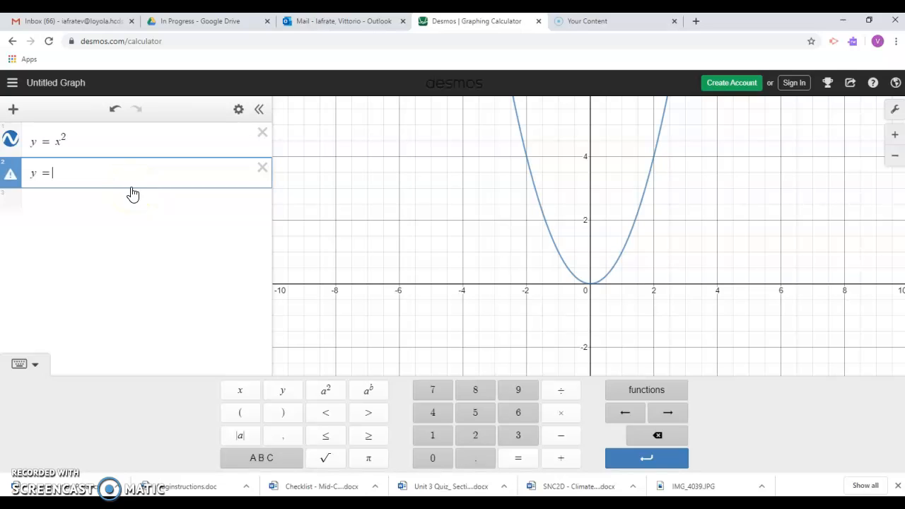
pyautogui.write('y = 2x')
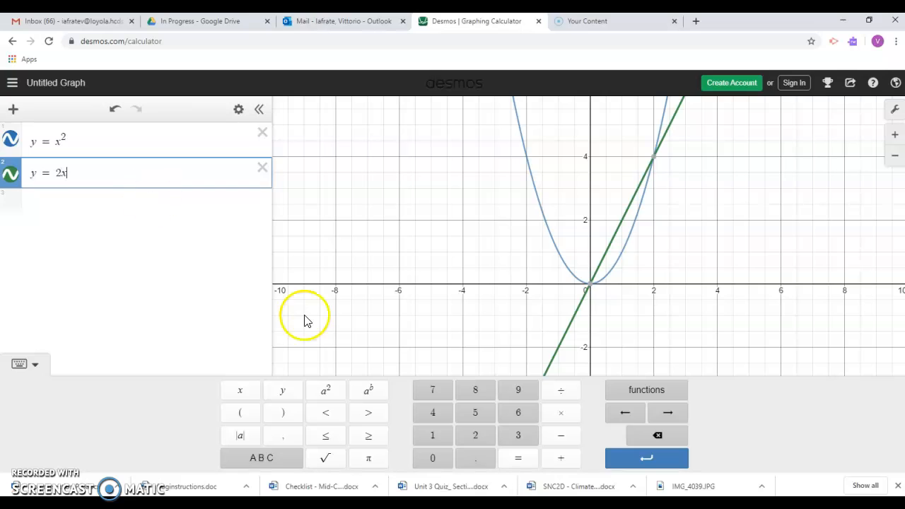
pyautogui.click(326, 391)
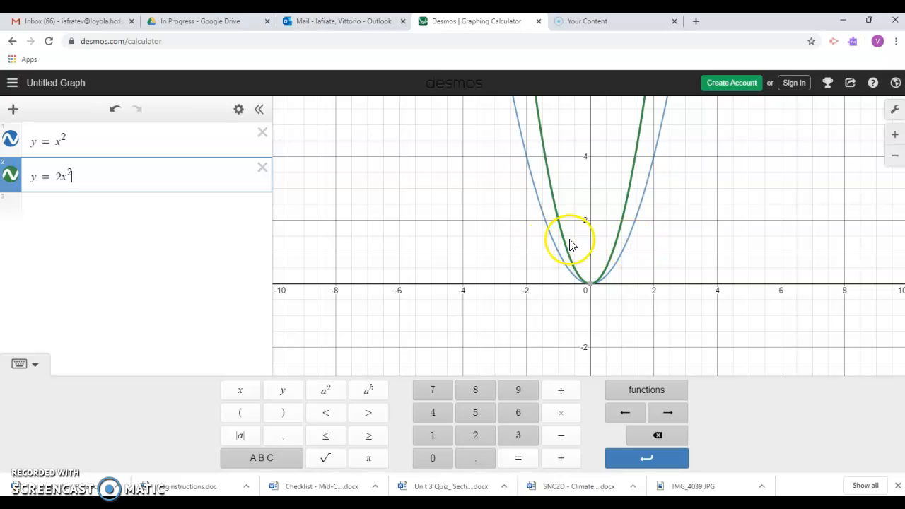
pyautogui.scroll(-2, 587, 223)
pyautogui.scroll(-4, 588, 226)
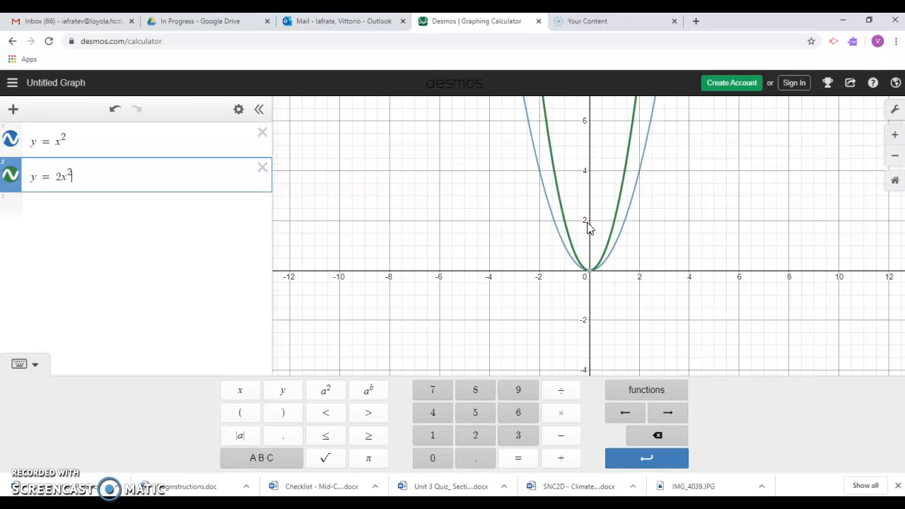
pyautogui.scroll(-1, 588, 226)
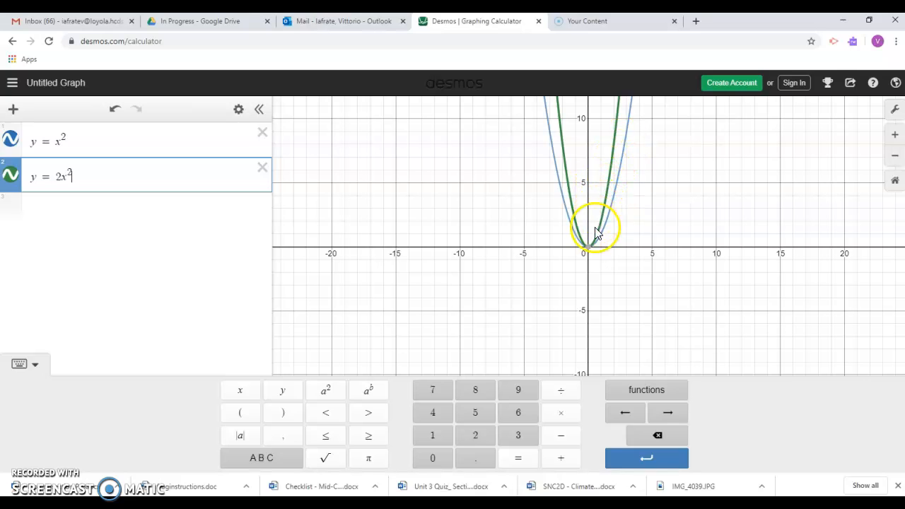
# Step: Add y = 3x² as the third equation for comparison with the first two parabolas
pyautogui.click(11, 203)
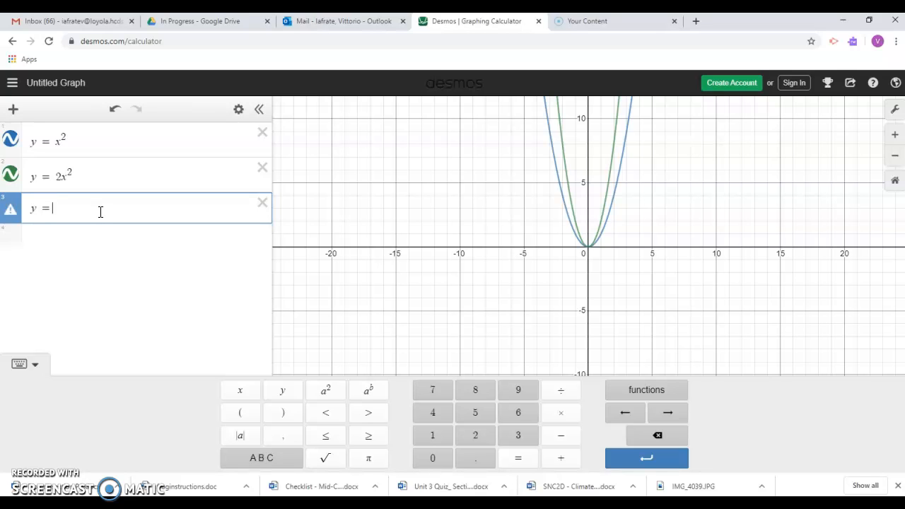
pyautogui.write('y = 3x')
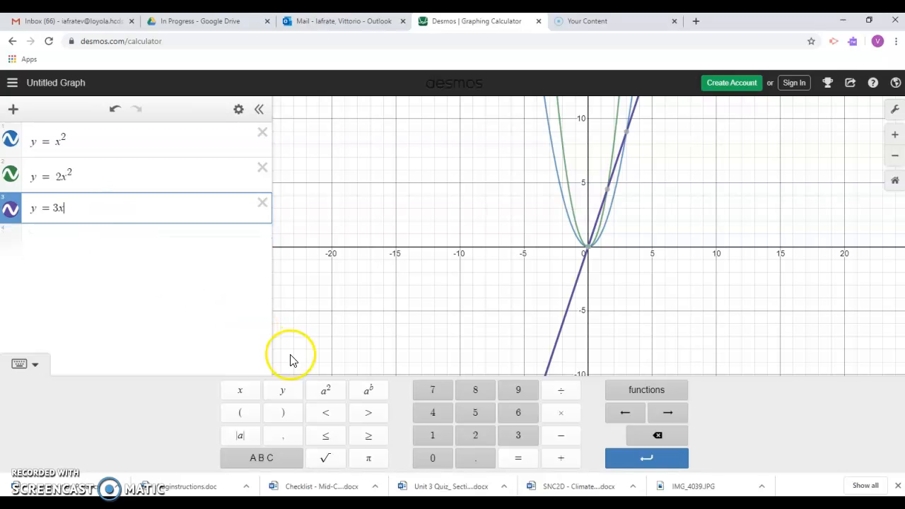
pyautogui.click(321, 390)
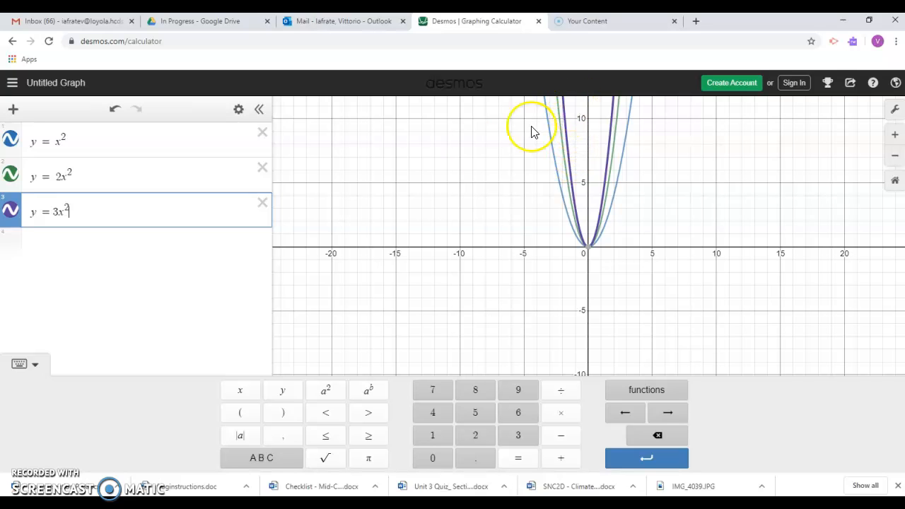
# Step: Add y = 5x² as the fourth equation and inspect the shared vertex of the parabolas
pyautogui.click(12, 240)
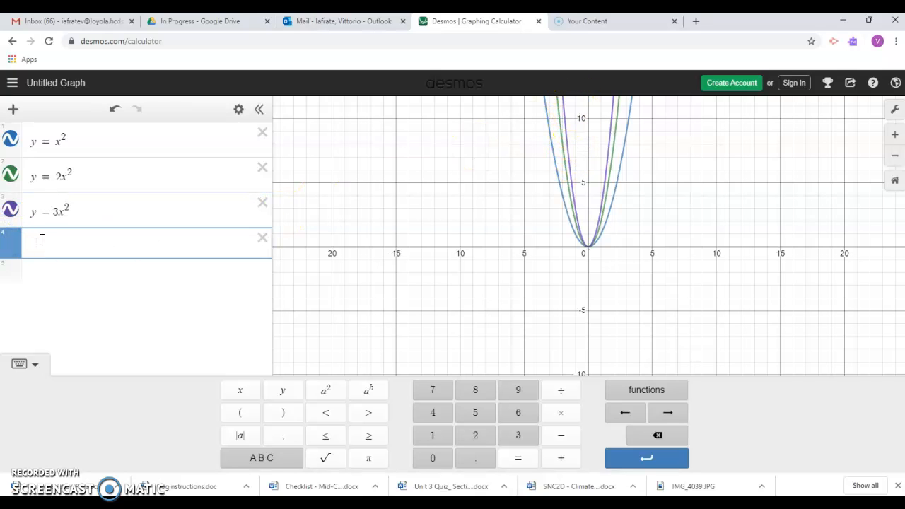
pyautogui.write('y = 5x')
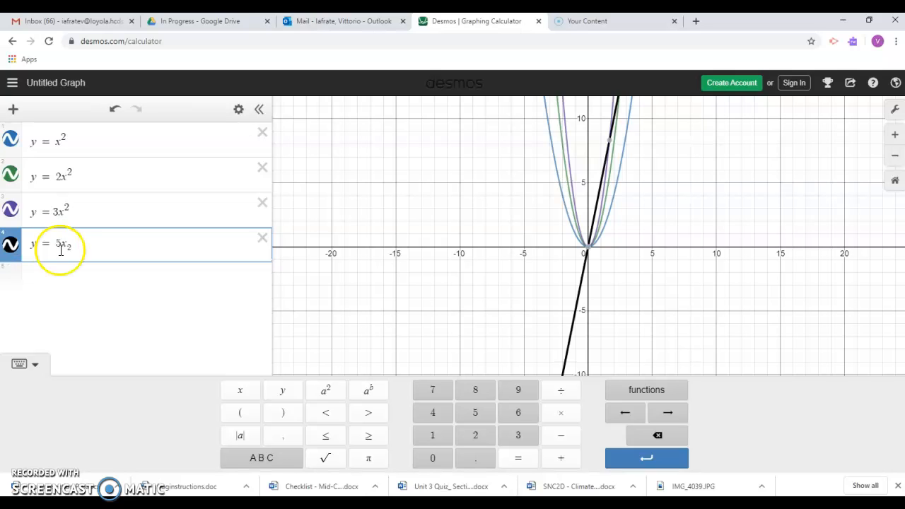
pyautogui.click(327, 389)
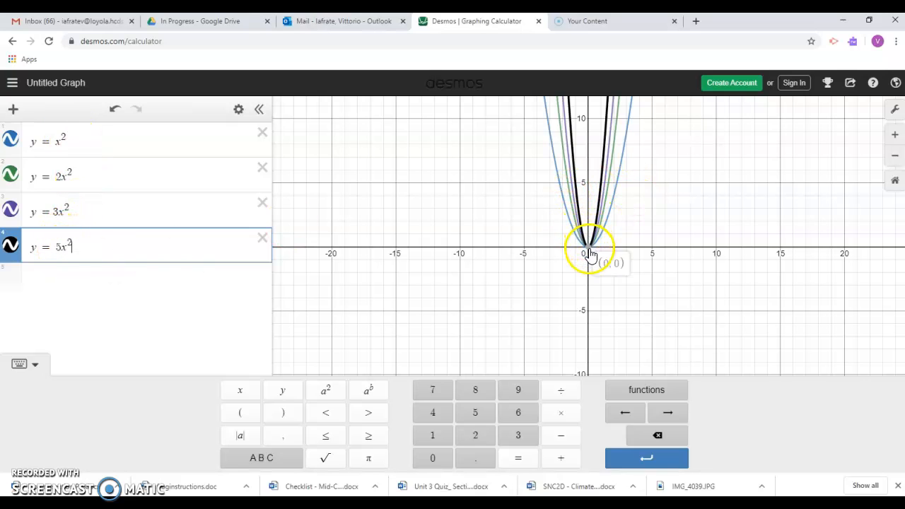
pyautogui.moveTo(589, 253)
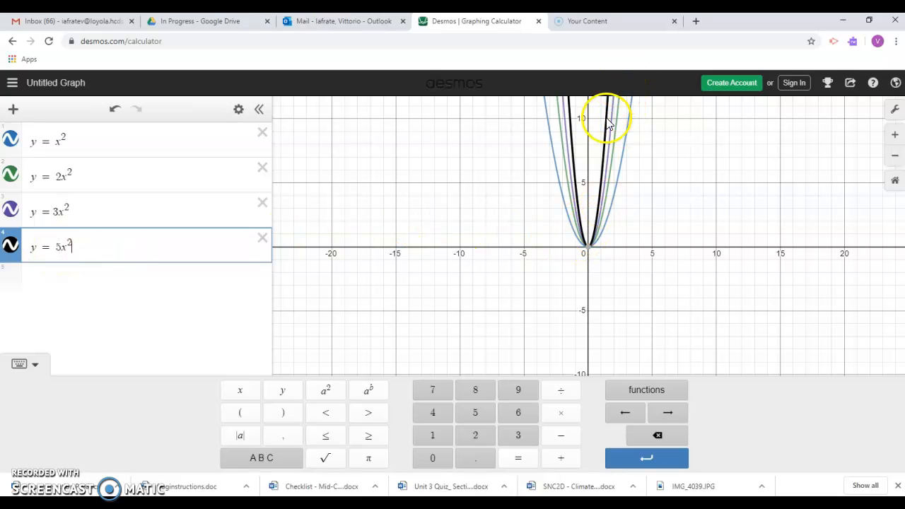
# Step: Add y = 0.75x² as the fifth equation to graph a parabola with a coefficient below 1
pyautogui.click(40, 277)
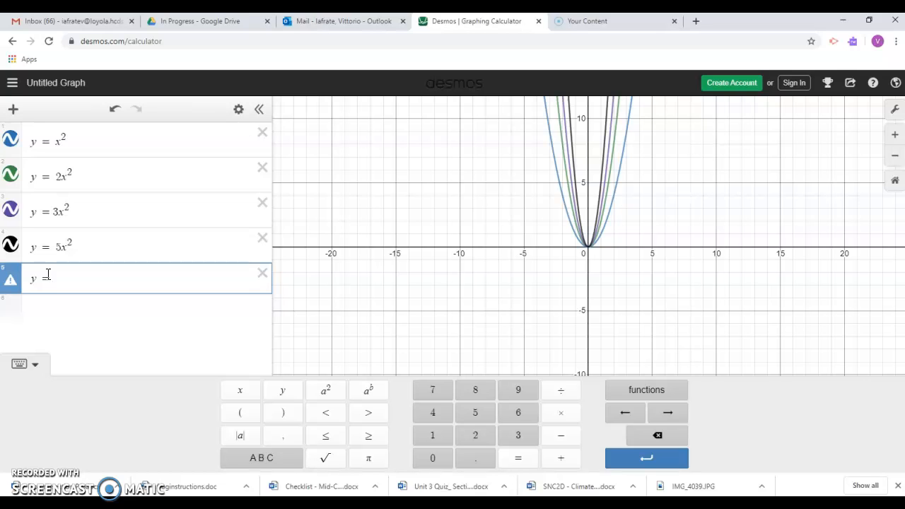
pyautogui.write('y = 0.75x')
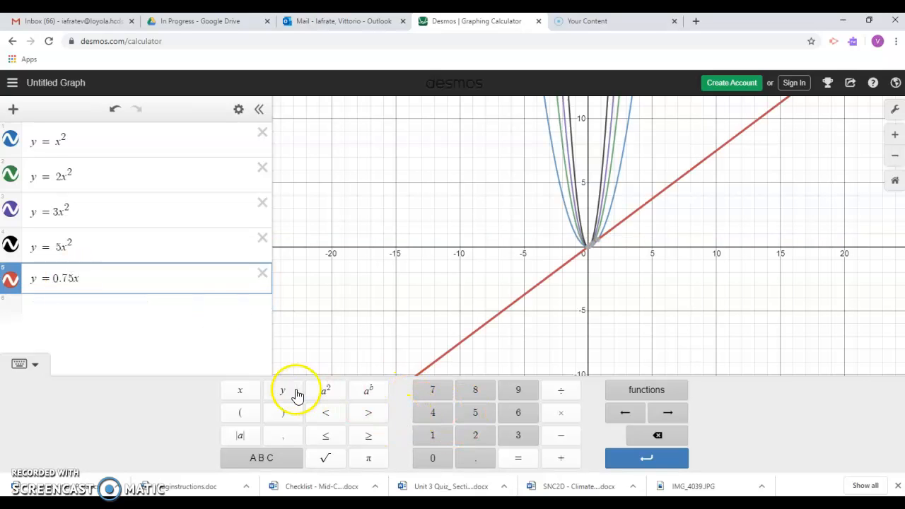
pyautogui.click(325, 390)
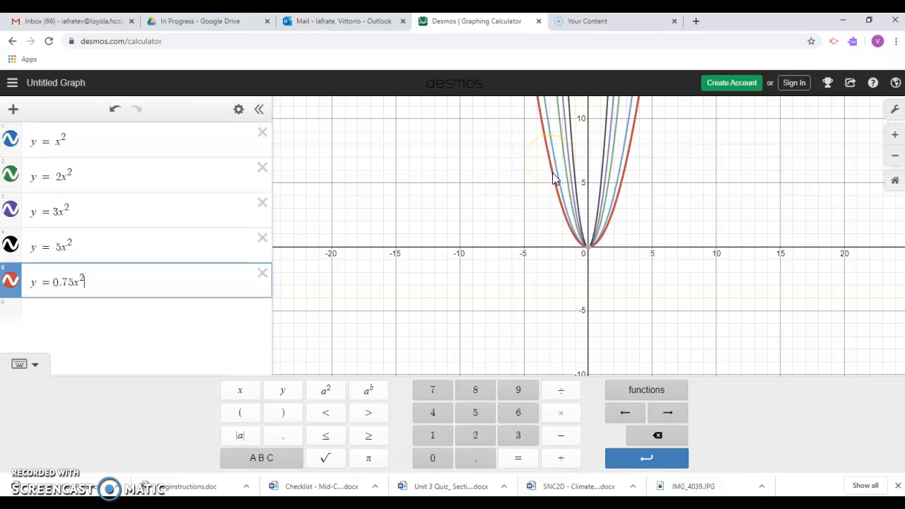
# Step: Delete the equations y = 5x², y = 3x² and y = 2x² from the list
pyautogui.click(262, 238)
pyautogui.click(262, 203)
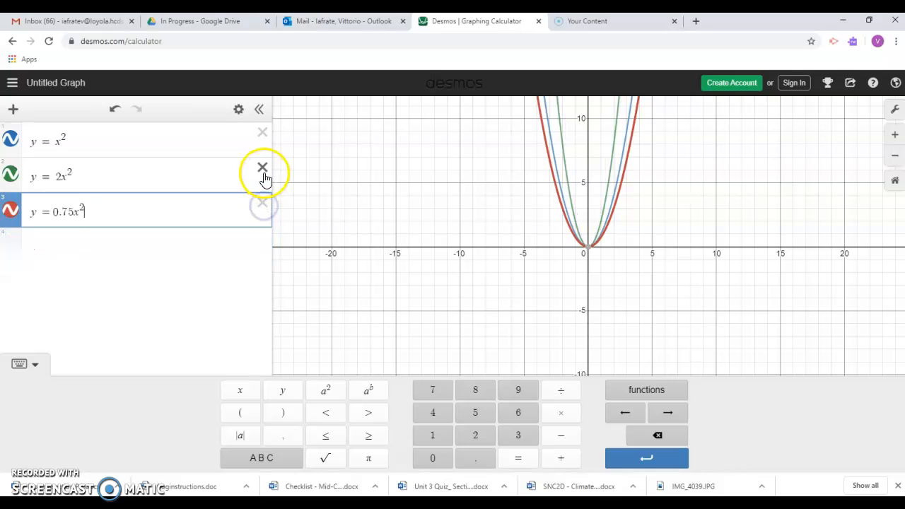
pyautogui.click(263, 170)
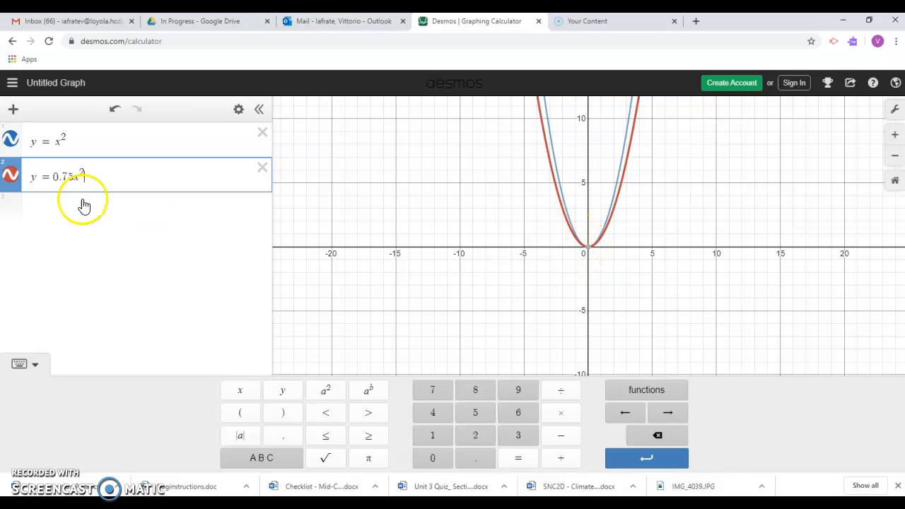
# Step: Graph y = 0.5x² below y = 0.75x² and inspect the vertex of the parabolas
pyautogui.click(14, 208)
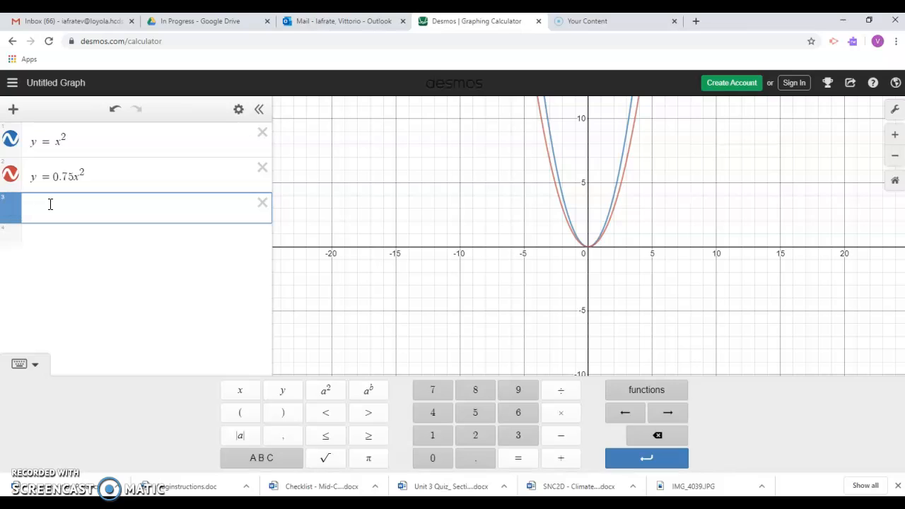
pyautogui.write('y = 0.5x')
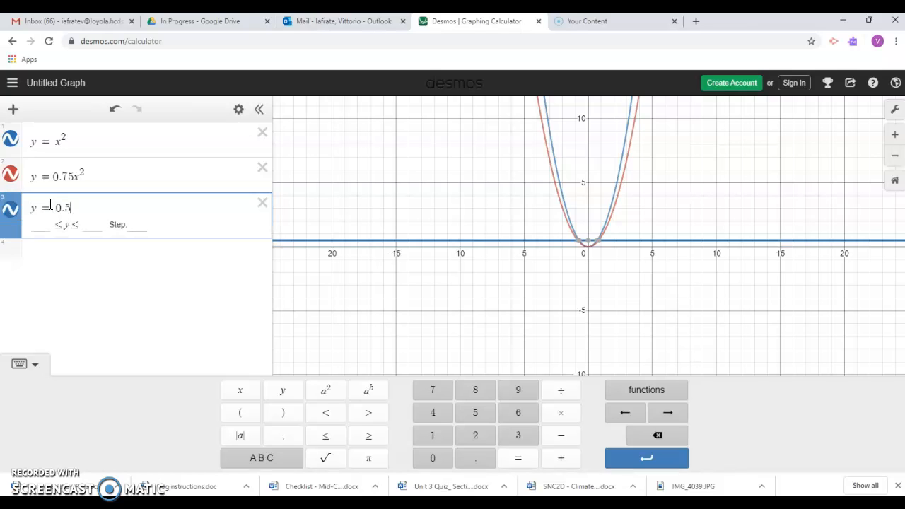
pyautogui.click(331, 393)
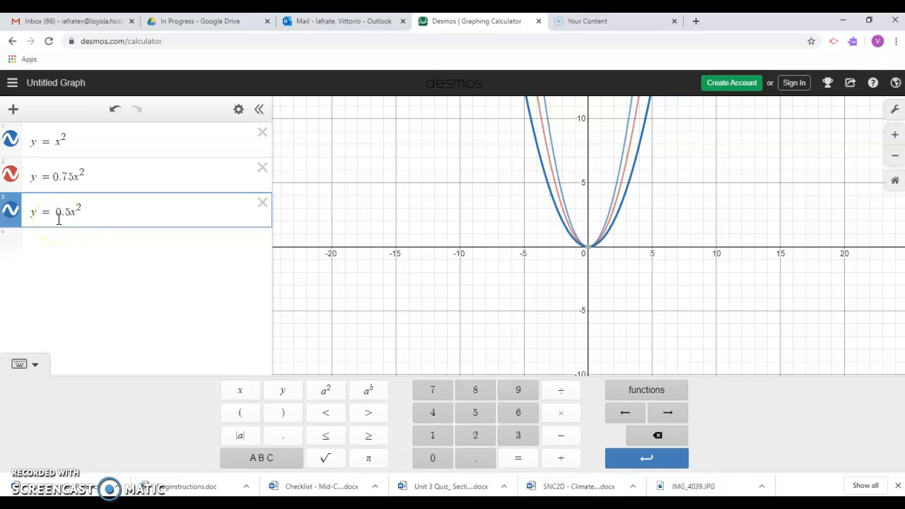
pyautogui.moveTo(588, 252)
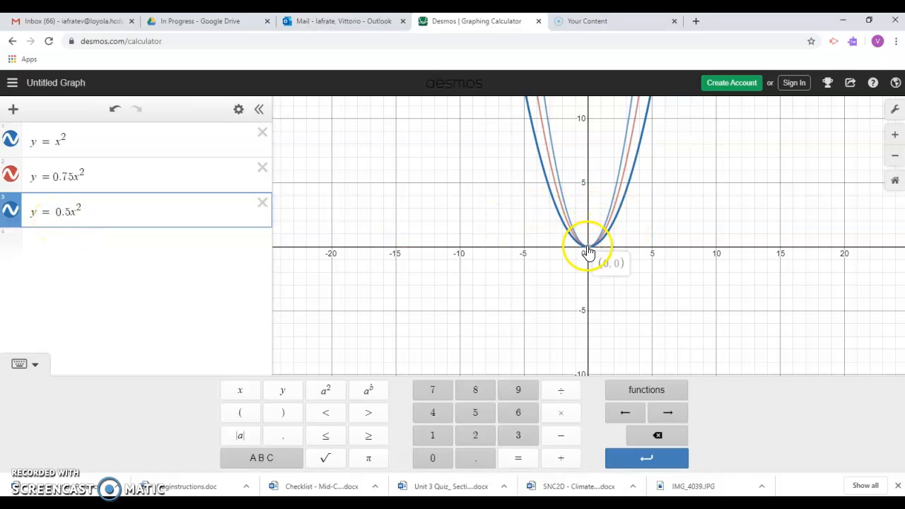
# Step: Add y = 0.025x² as the fourth equation to graph a much wider parabola
pyautogui.click(11, 244)
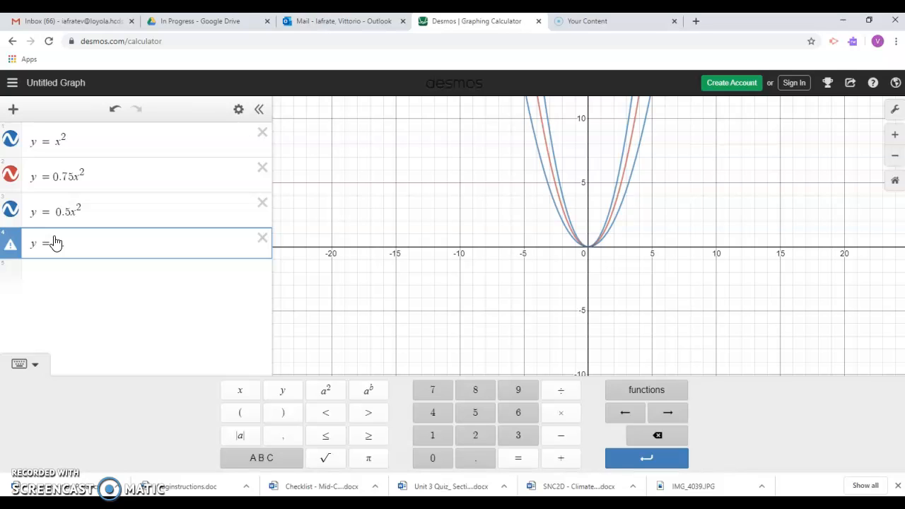
pyautogui.write('y=-')
pyautogui.write('0')
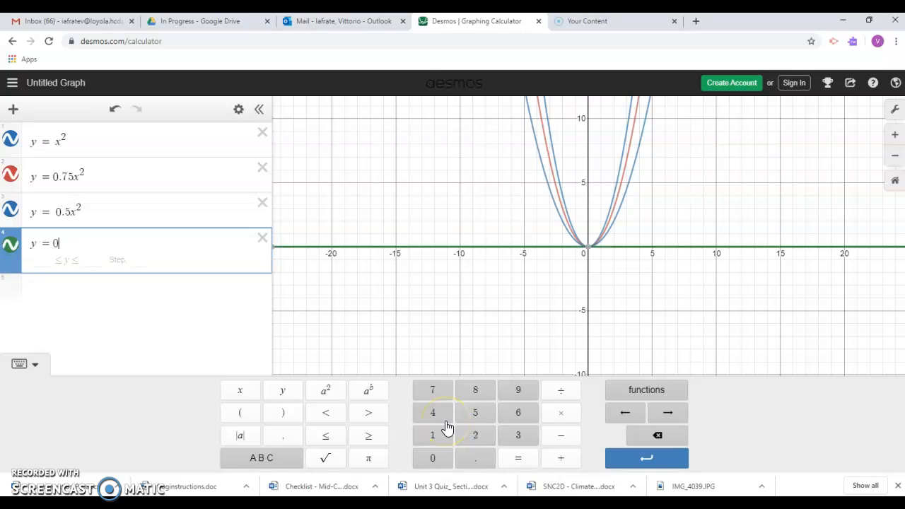
pyautogui.write('.025')
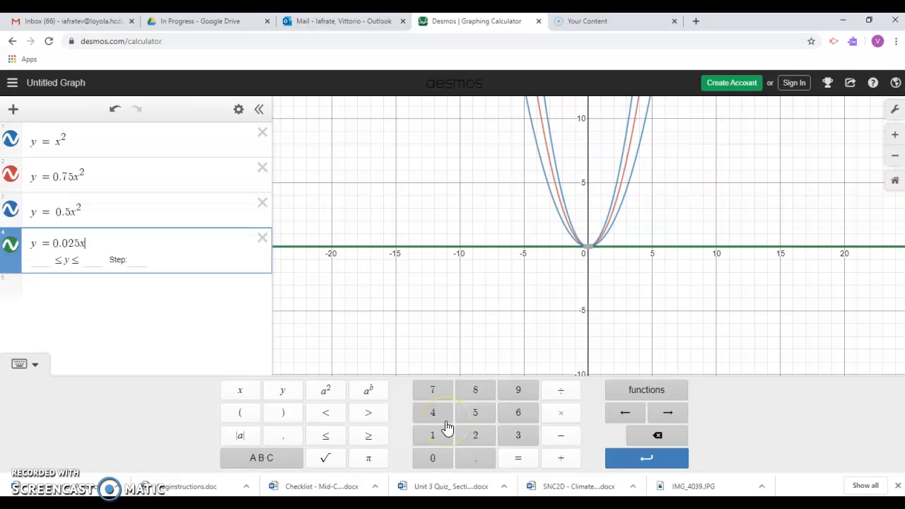
pyautogui.write('x')
pyautogui.click(329, 392)
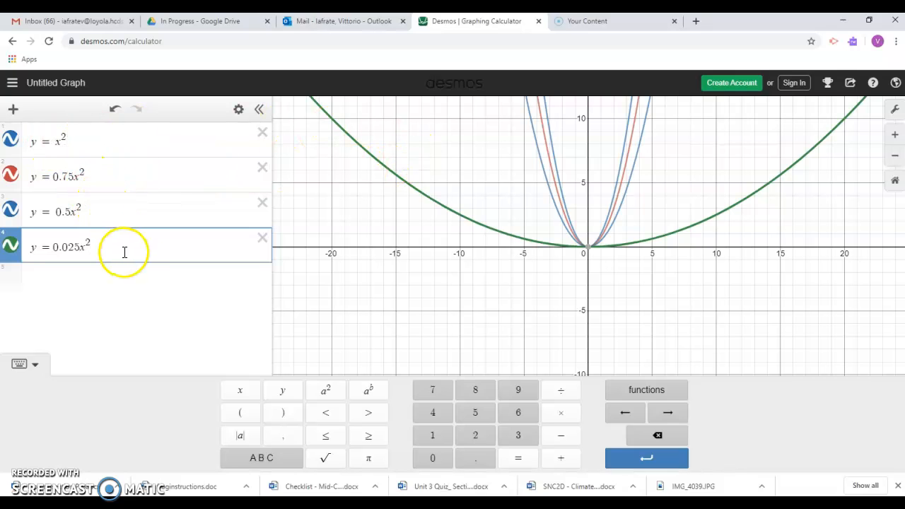
# Step: Delete the equations y = 0.025x², y = 0.5x² and y = 0.75x², keeping only y = x²
pyautogui.click(262, 238)
pyautogui.click(261, 204)
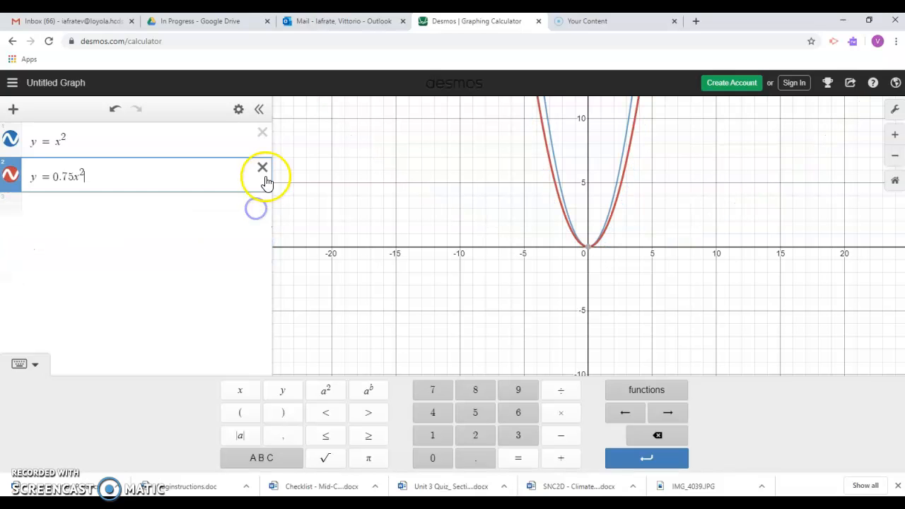
pyautogui.click(266, 172)
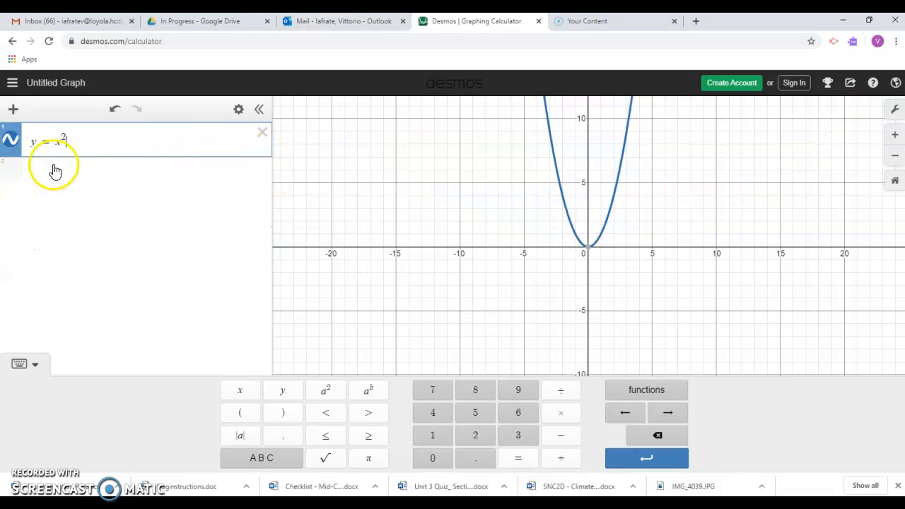
# Step: Graph y = -x² as the second equation and inspect where it meets the base parabola
pyautogui.click(21, 173)
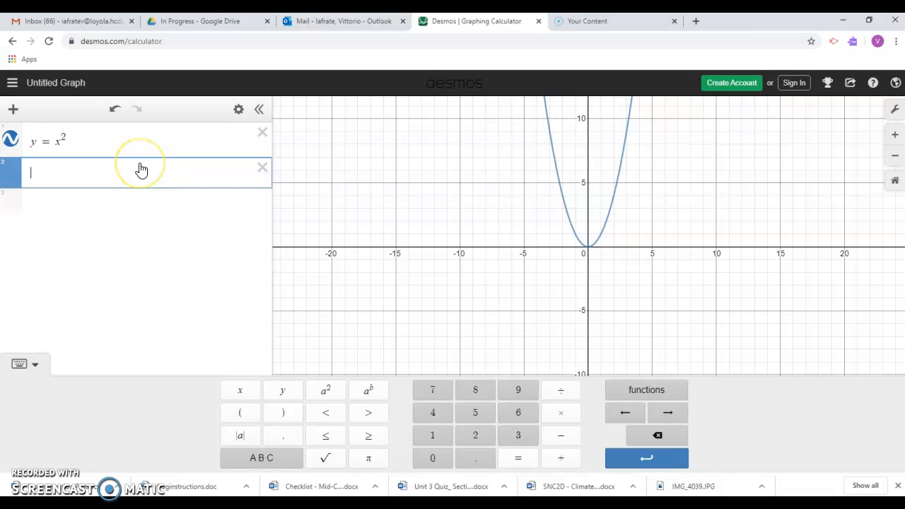
pyautogui.write('y = x')
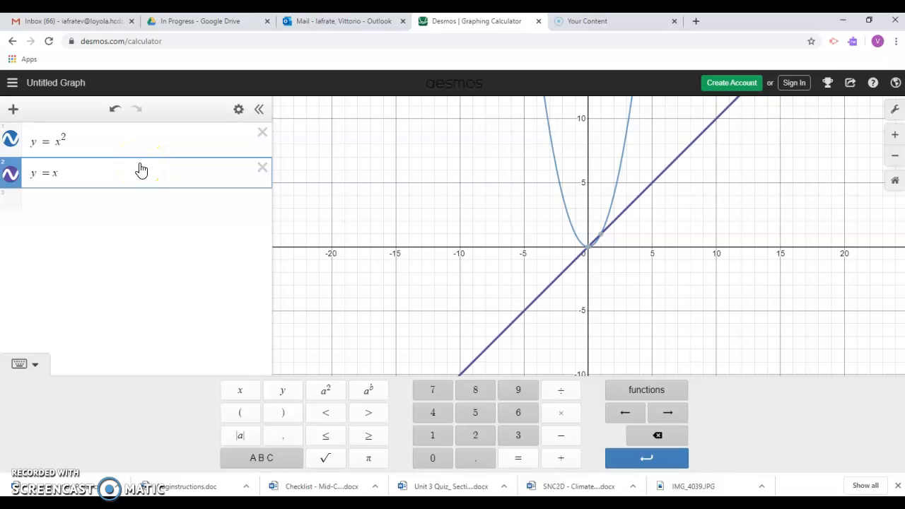
pyautogui.press('BackSpace')
pyautogui.write('-x')
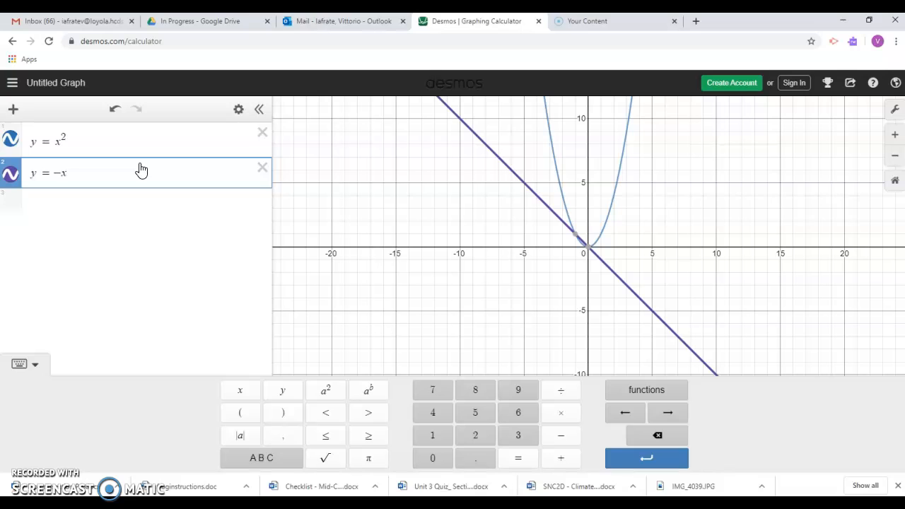
pyautogui.click(319, 392)
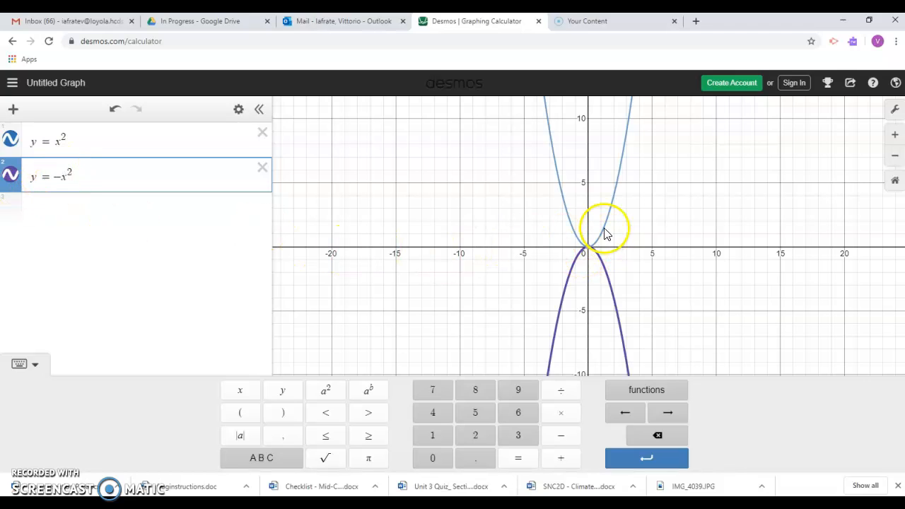
pyautogui.moveTo(587, 249)
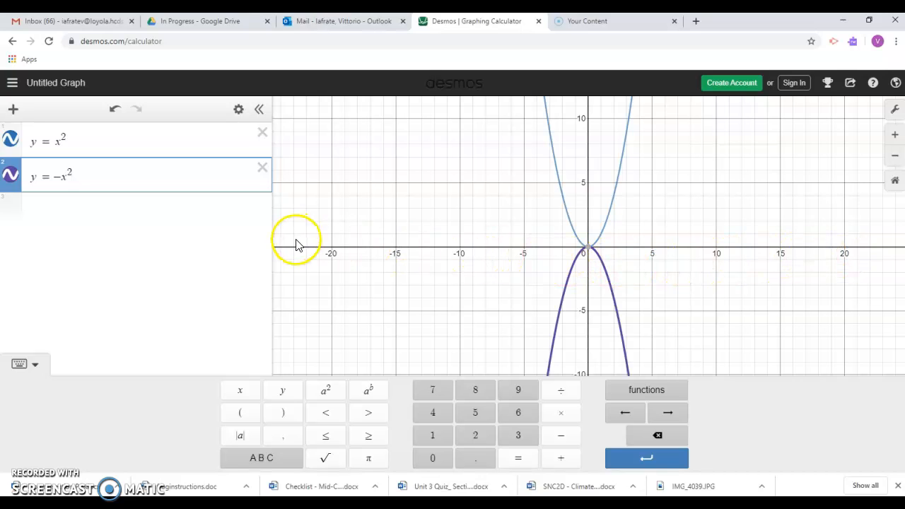
# Step: Graph y = 3x² as the third equation, below y = -x²
pyautogui.click(10, 204)
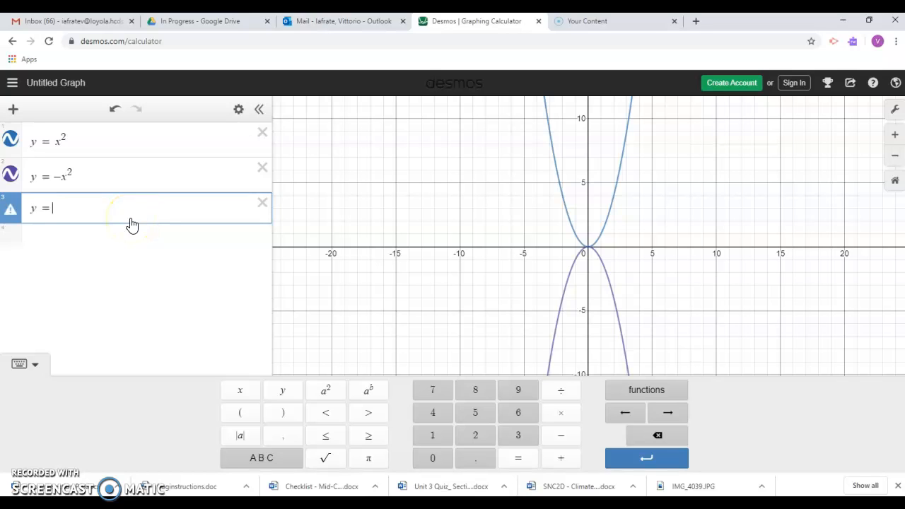
pyautogui.write('y = -3')
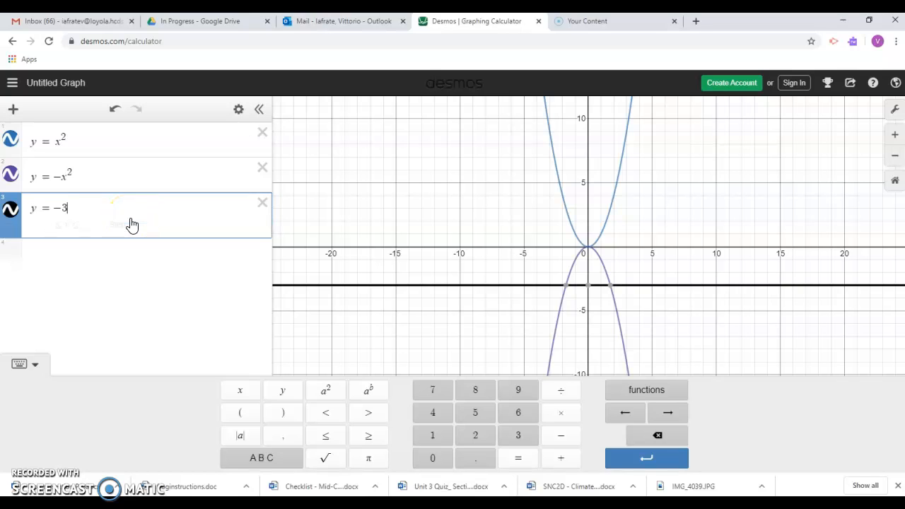
pyautogui.press('BackSpace')
pyautogui.press('BackSpace')
pyautogui.write('3x')
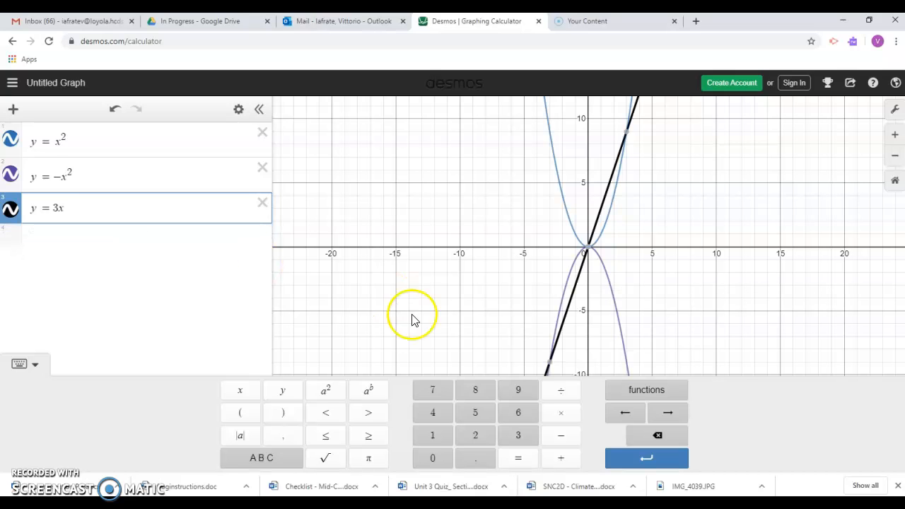
pyautogui.click(325, 391)
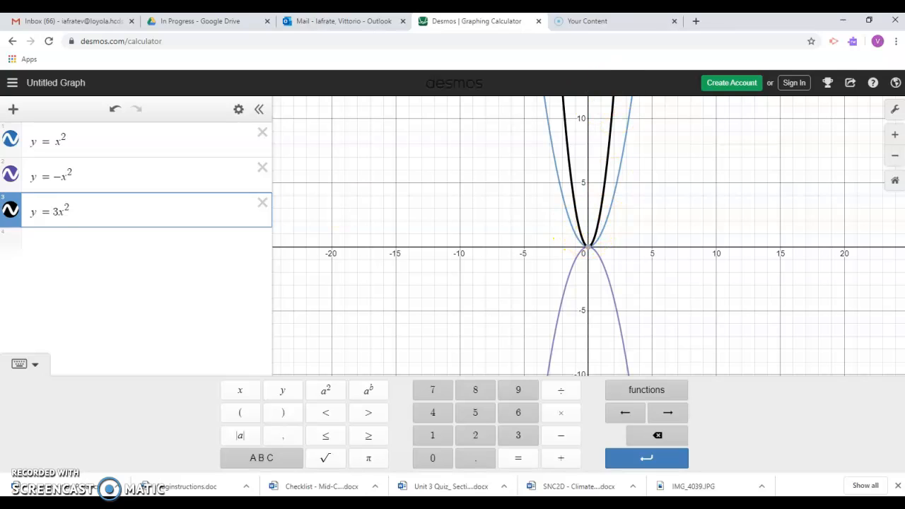
# Step: Graph y = -3x² as the fourth equation, check the shared vertex of the parabolas, and highlight the expression -3x²
pyautogui.click(13, 238)
pyautogui.click(75, 246)
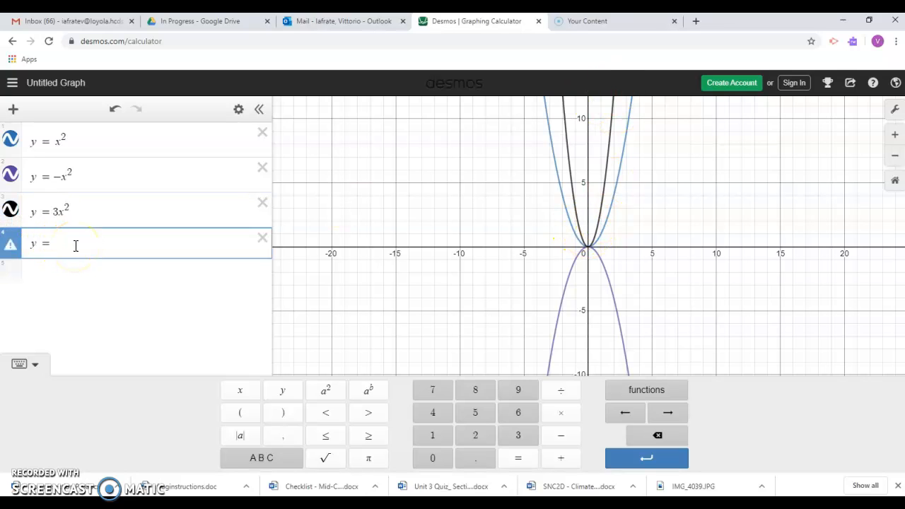
pyautogui.write('y=-3x')
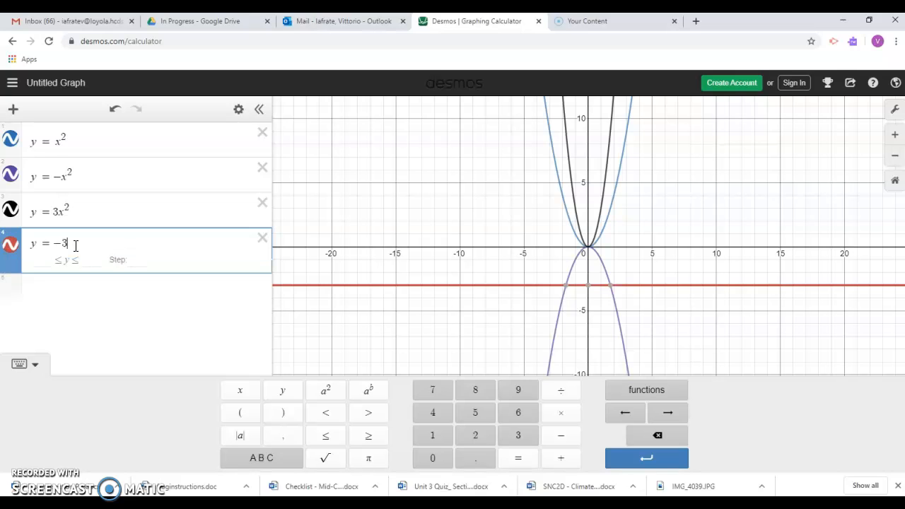
pyautogui.click(326, 391)
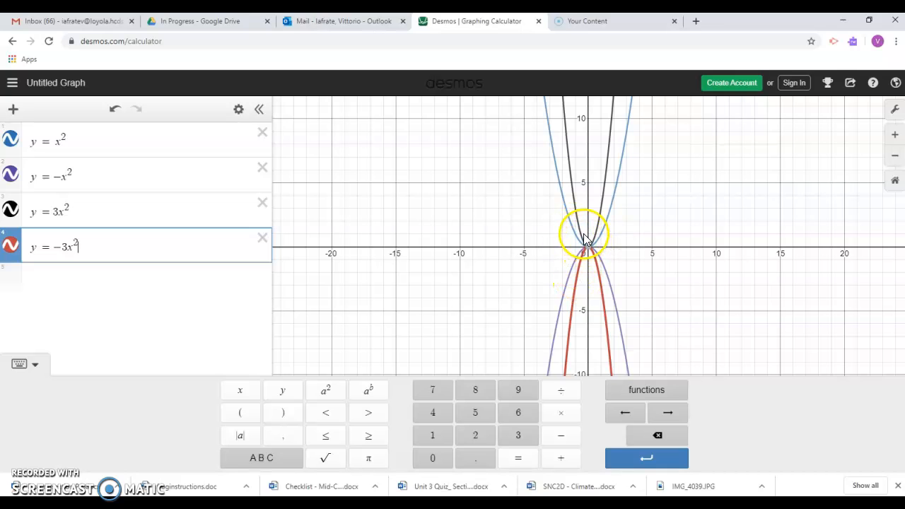
pyautogui.click(586, 251)
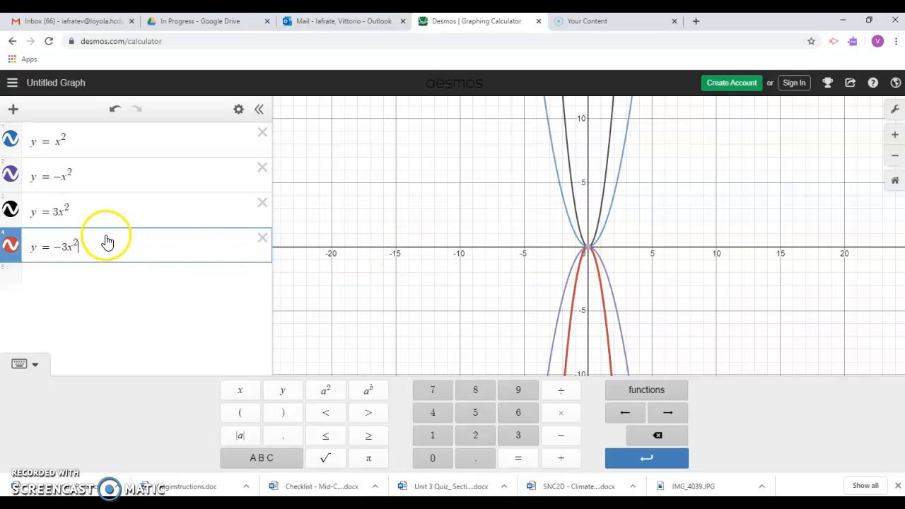
pyautogui.moveTo(68, 253); pyautogui.dragTo(54, 247)
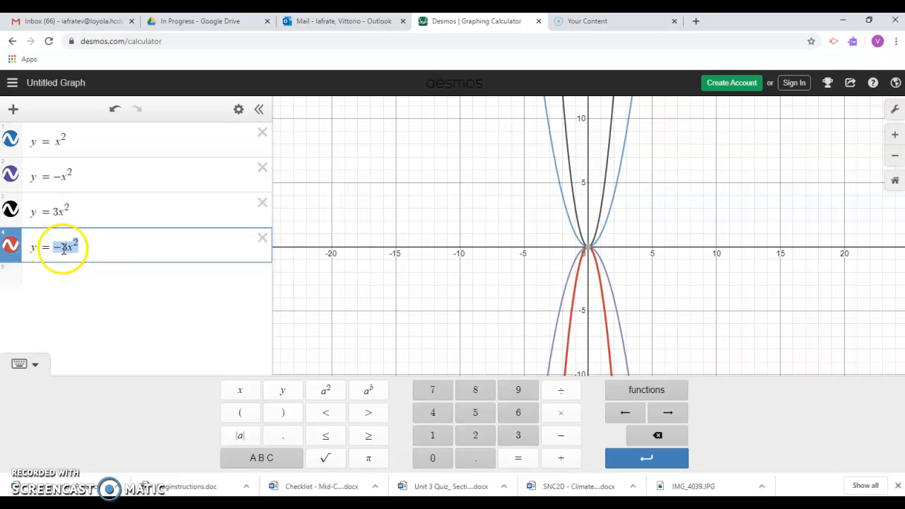
# Step: Delete the equations y = -3x², y = 3x² and y = -x², keeping y = x² and an empty row below it
pyautogui.click(16, 271)
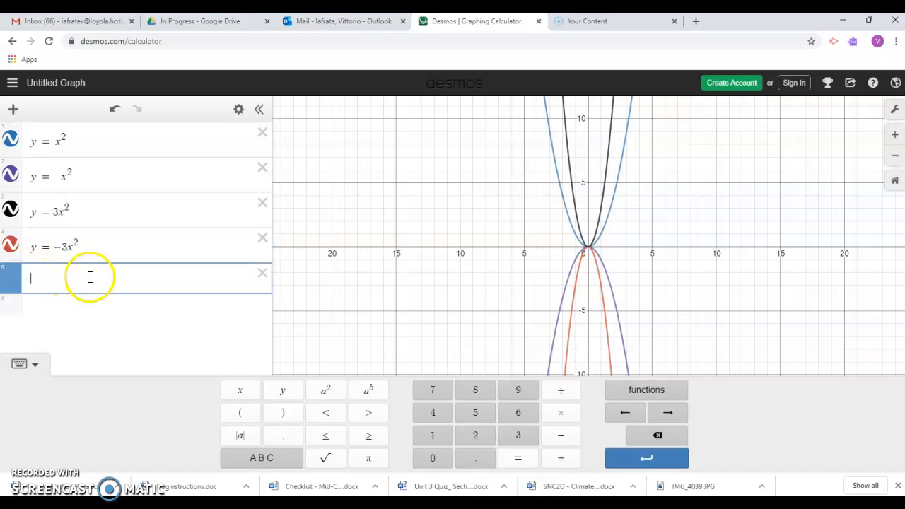
pyautogui.click(259, 238)
pyautogui.click(260, 204)
pyautogui.click(262, 170)
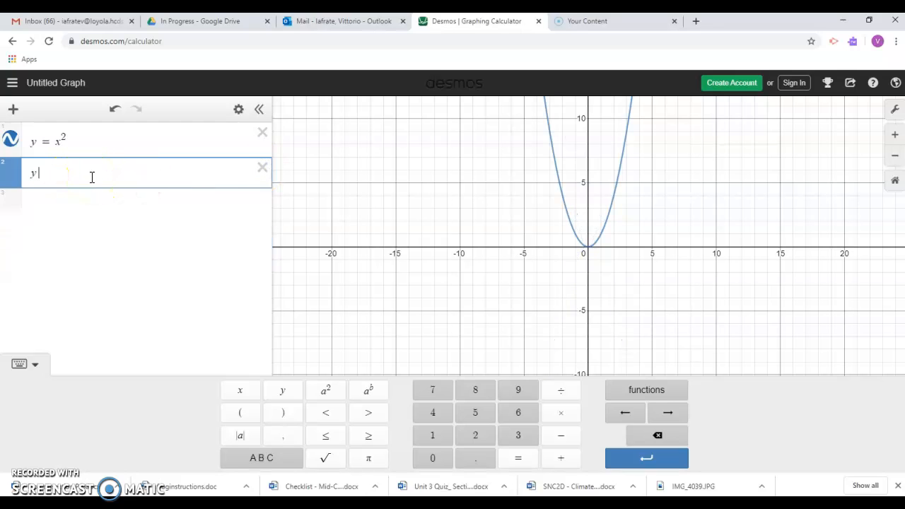
# Step: Graph y = 0.5x² as the second equation to compare it with y = x²
pyautogui.write('y = 0')
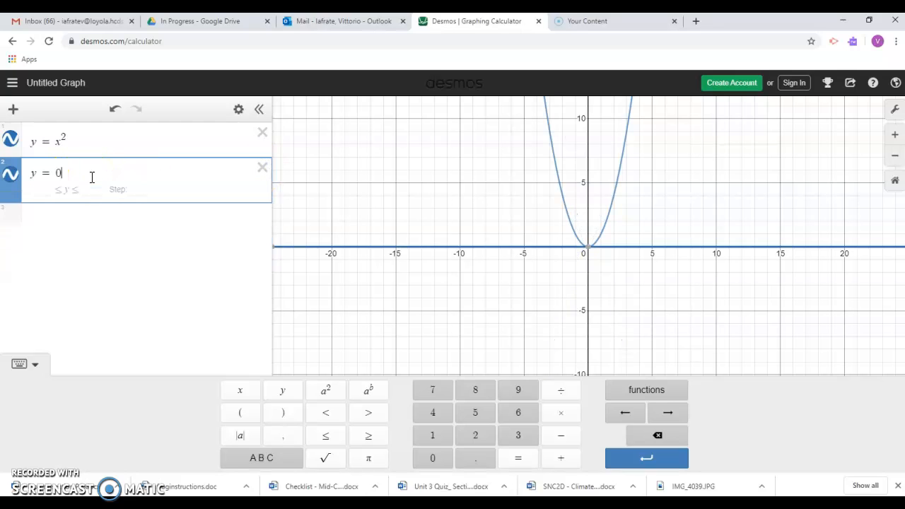
pyautogui.write('.5')
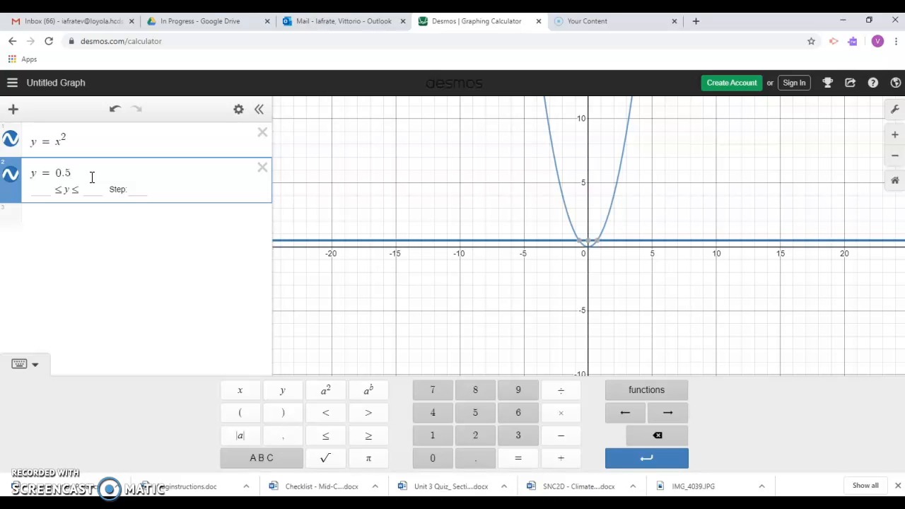
pyautogui.write('x')
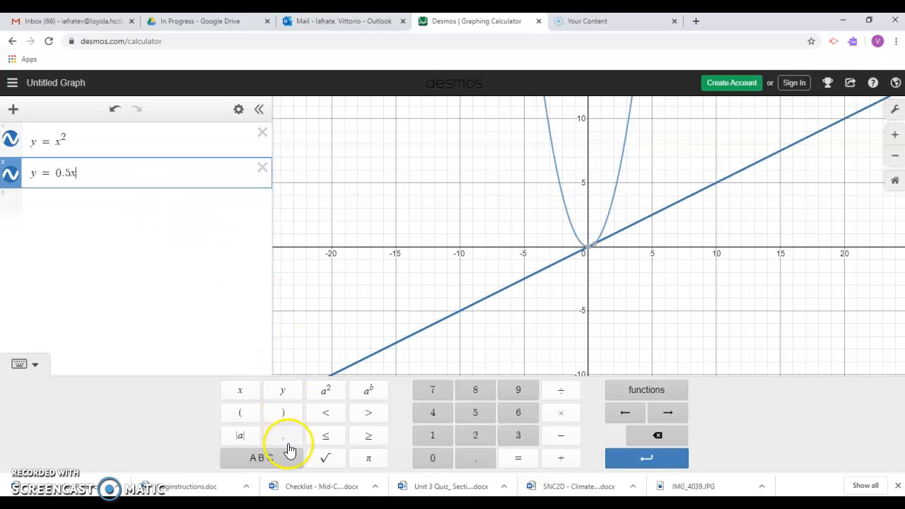
pyautogui.click(326, 391)
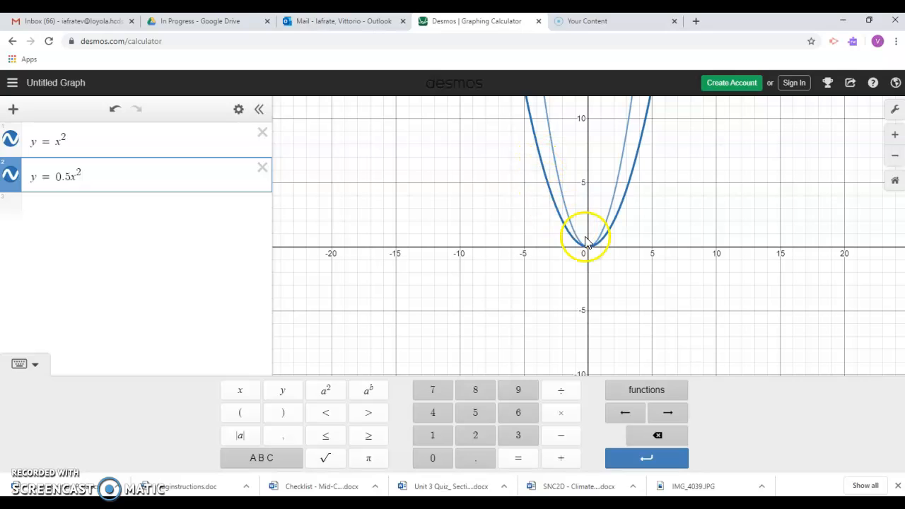
# Step: Graph y = -0.5x² as the third equation and inspect the vertex it shares with the other parabolas
pyautogui.click(14, 208)
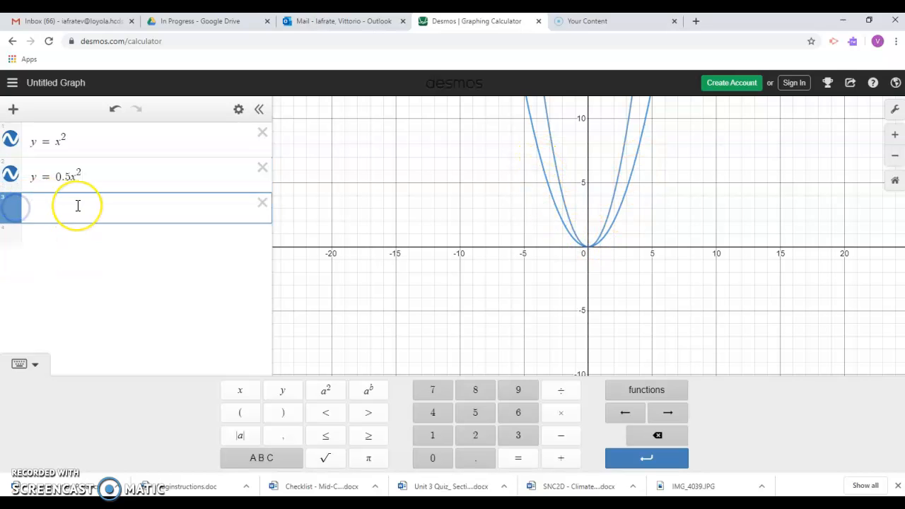
pyautogui.write('y=')
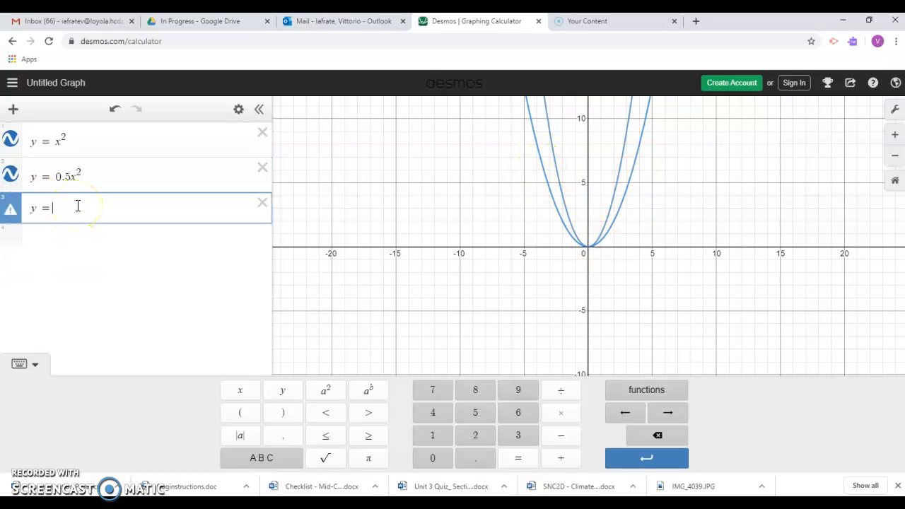
pyautogui.write('-0')
pyautogui.write('.5')
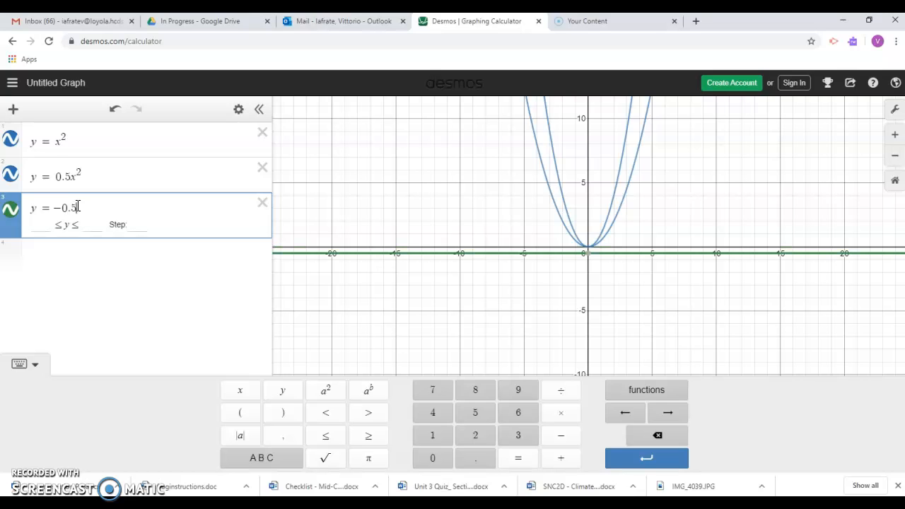
pyautogui.write('x')
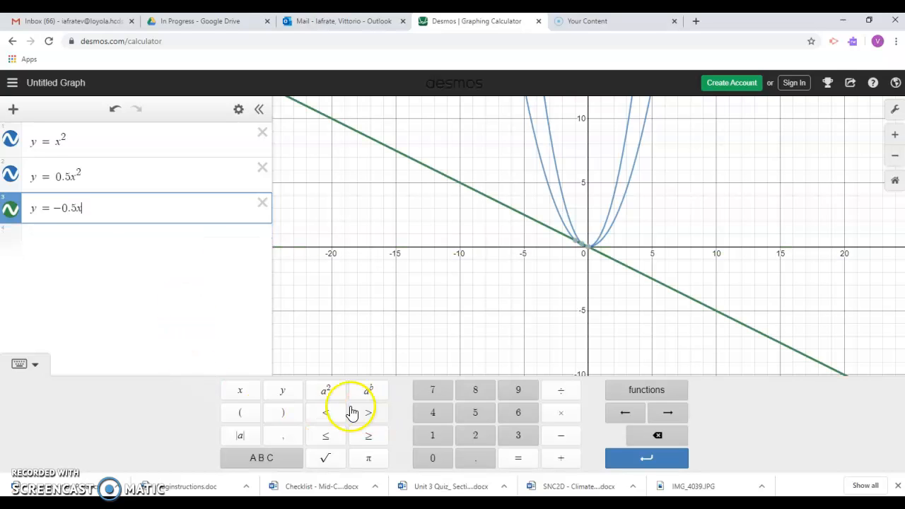
pyautogui.click(325, 396)
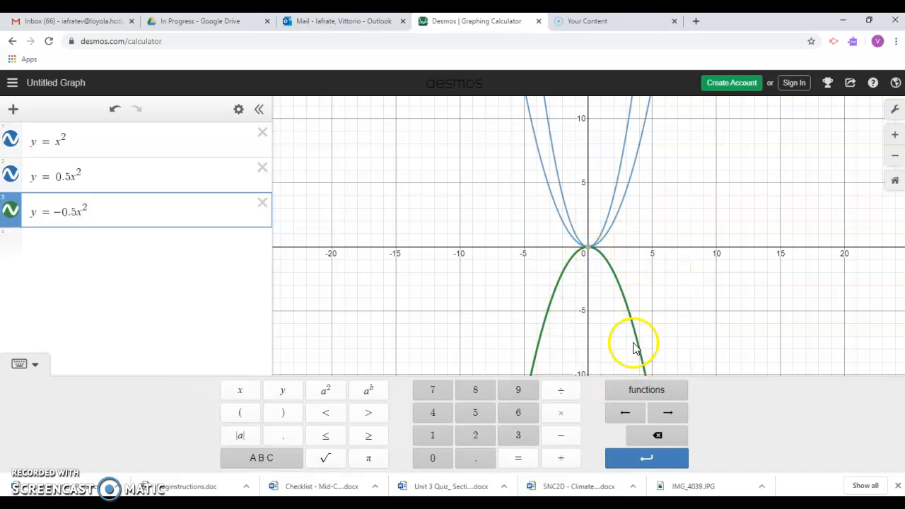
pyautogui.moveTo(594, 256)
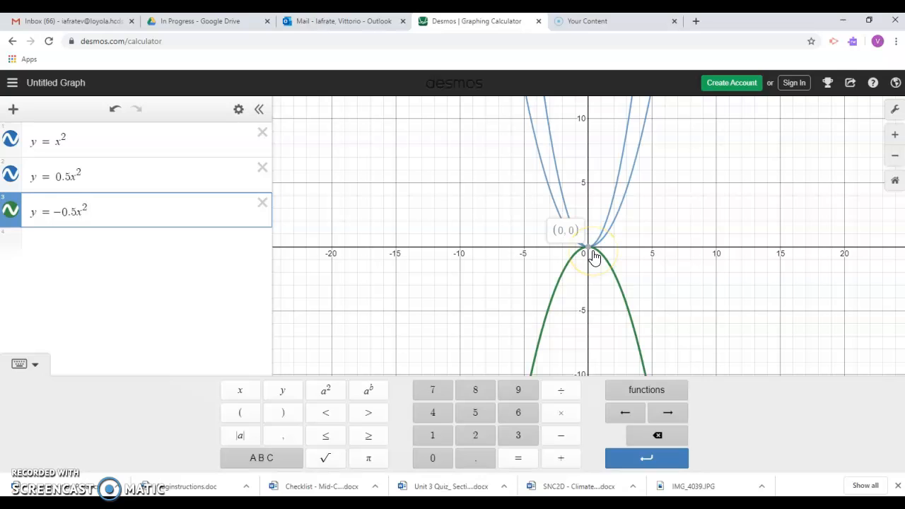